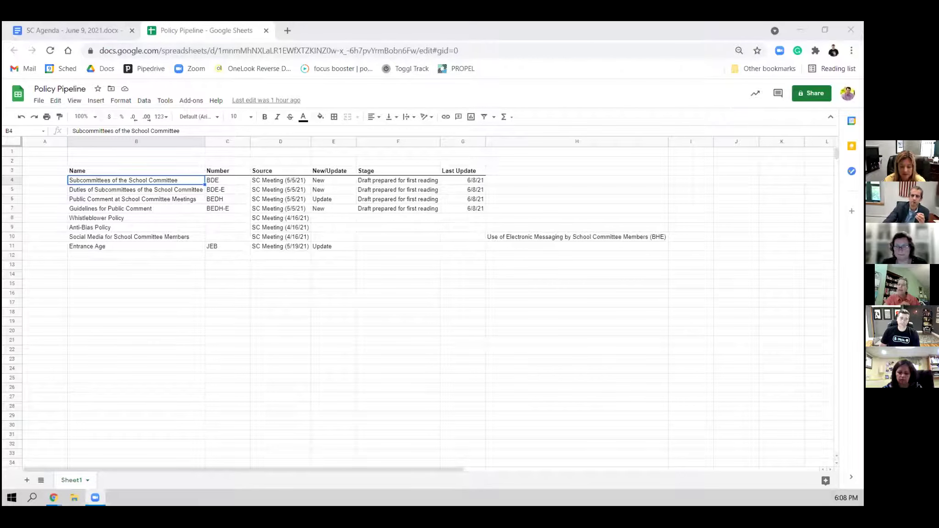
Step: Examine the "Proposed Drafts for School Policy Under Review" section of the Draft Public Comments text for SC website document
{"action": "key", "text": "alt+Tab"}
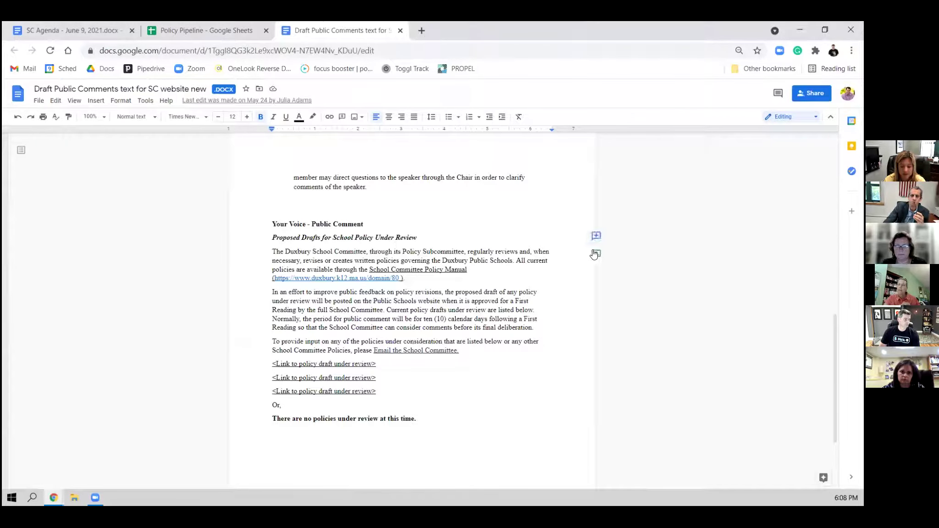
{"action": "left_click", "coordinate": [226, 29]}
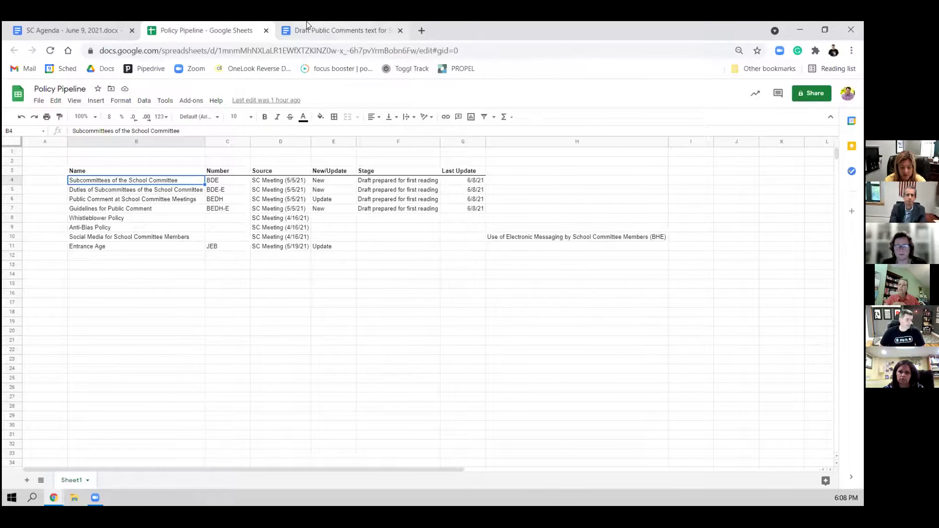
{"action": "left_click", "coordinate": [333, 28]}
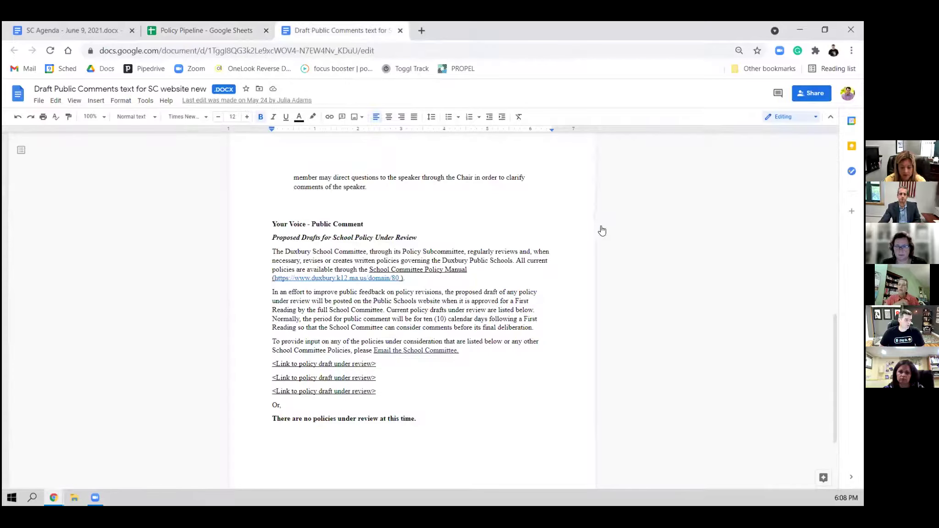
{"action": "scroll", "coordinate": [463, 293], "scroll_direction": "up", "scroll_amount": 3}
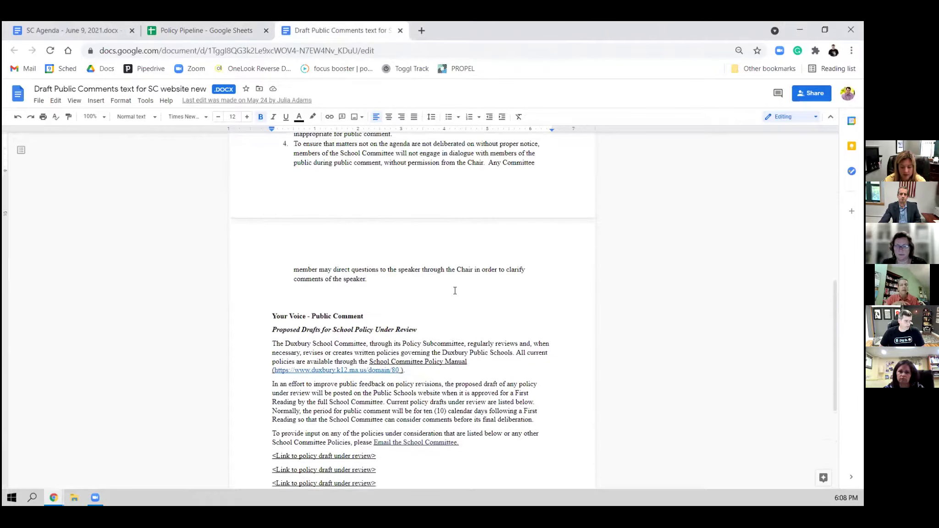
{"action": "scroll", "coordinate": [460, 288], "scroll_direction": "down", "scroll_amount": 3}
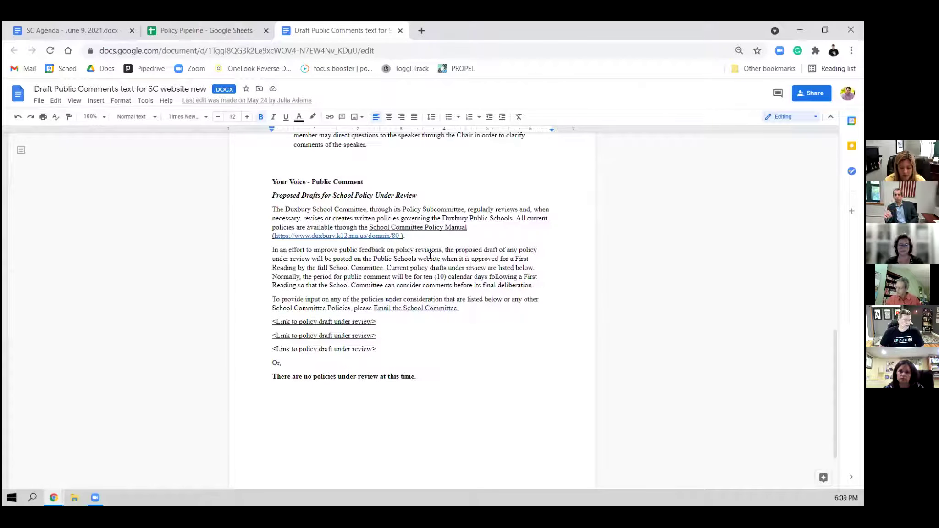
{"action": "left_click", "coordinate": [576, 318]}
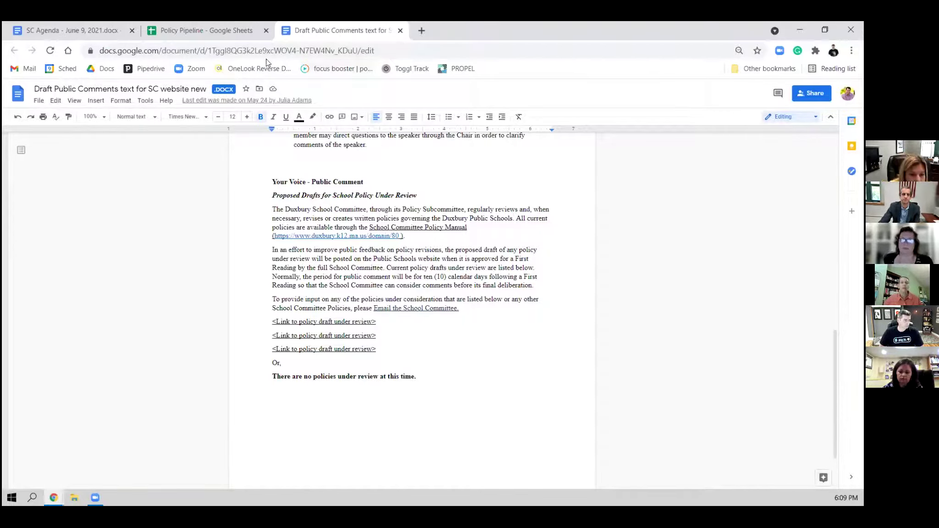
{"action": "left_click", "coordinate": [554, 323]}
{"action": "scroll", "coordinate": [546, 325], "scroll_direction": "down", "scroll_amount": 1}
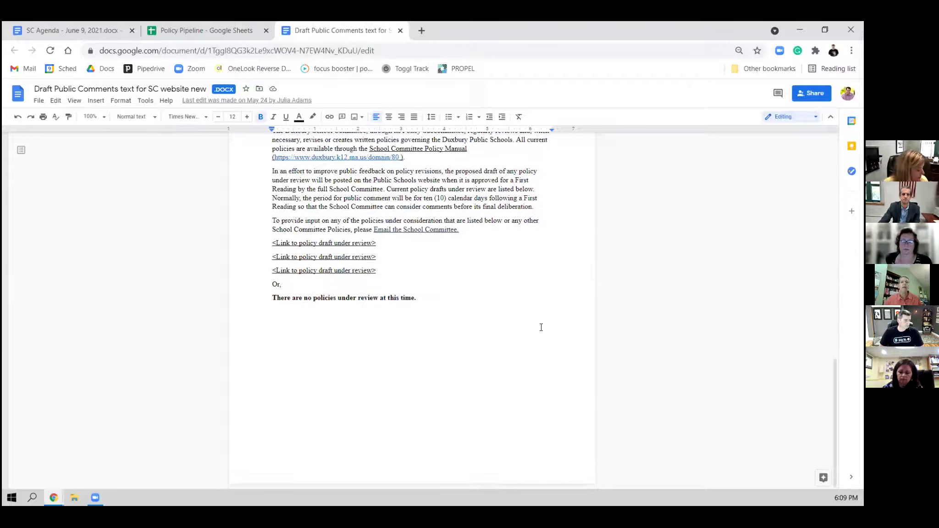
Step: Return to the beginning of the public comments draft and set the document zoom to 150%
{"action": "scroll", "coordinate": [541, 325], "scroll_direction": "up", "scroll_amount": 3}
{"action": "scroll", "coordinate": [538, 329], "scroll_direction": "up", "scroll_amount": 8}
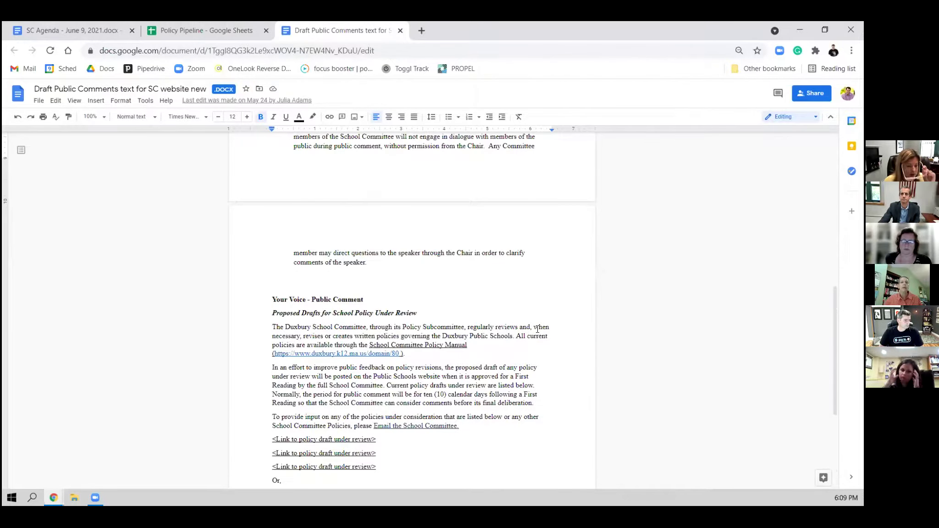
{"action": "scroll", "coordinate": [537, 329], "scroll_direction": "up", "scroll_amount": 2}
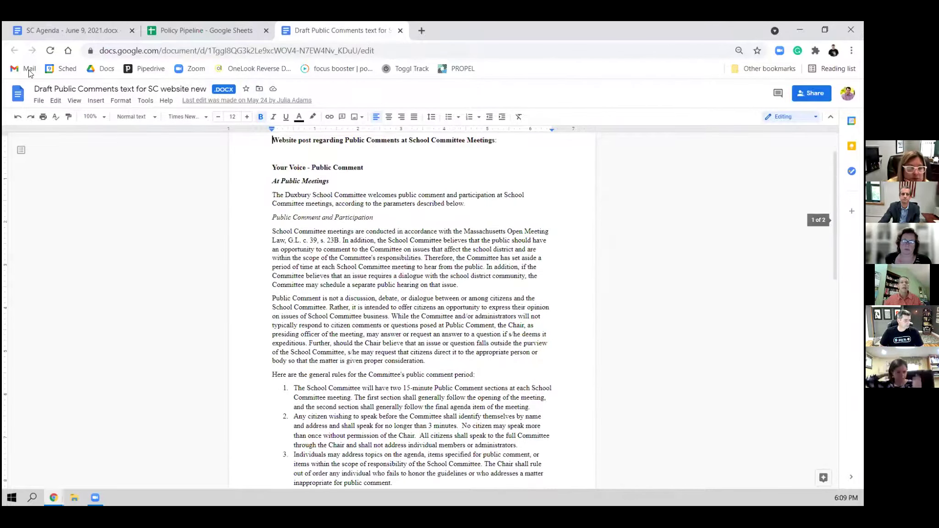
{"action": "left_click", "coordinate": [91, 117]}
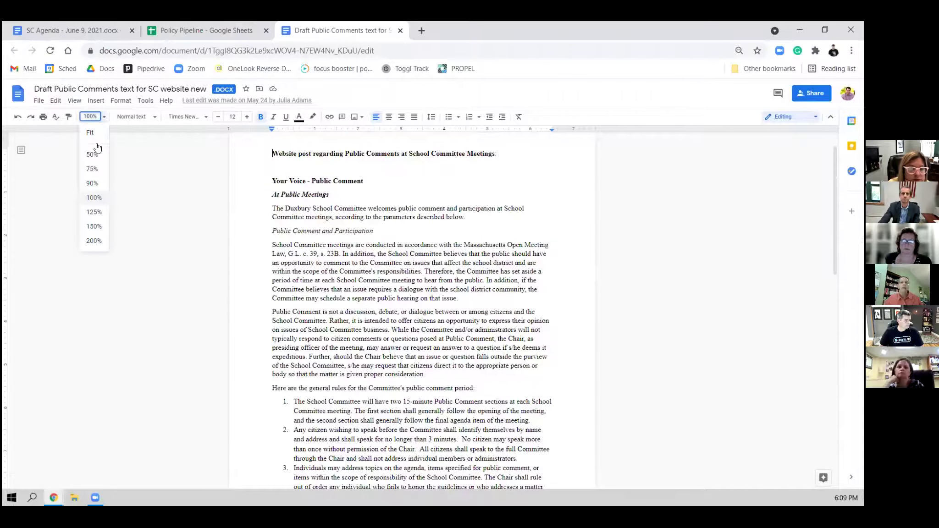
{"action": "left_click", "coordinate": [94, 226]}
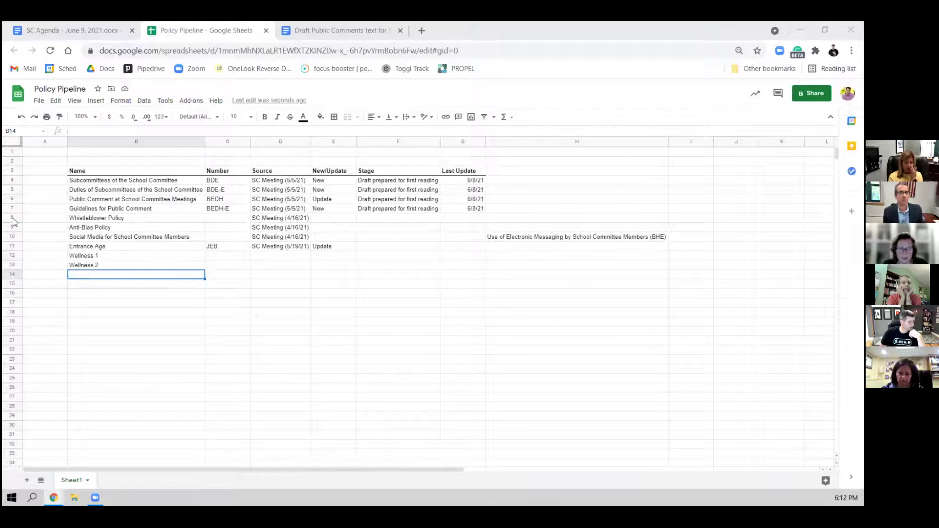
Step: Fill rows 8 to 13 of the Policy Pipeline sheet, Whistleblower Policy through Wellness 2, with yellow
{"action": "left_click_drag", "start_coordinate": [11, 220], "coordinate": [12, 265]}
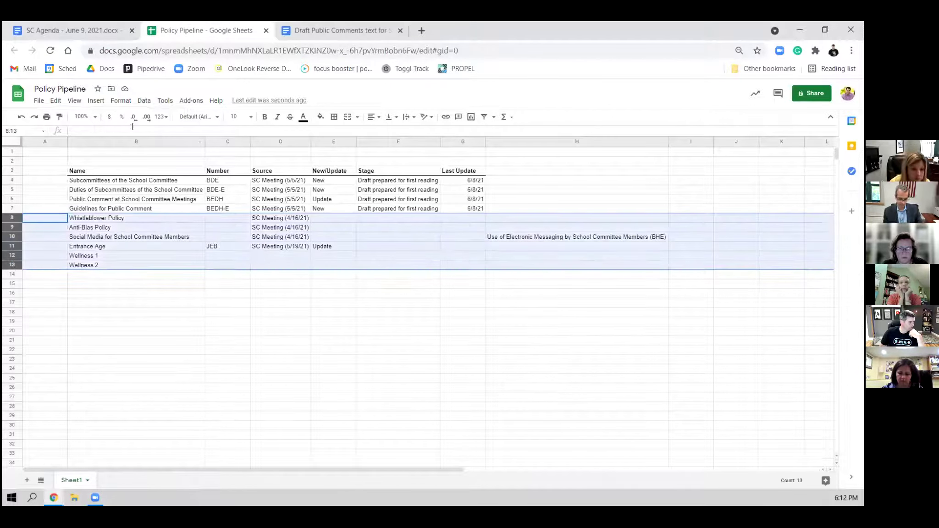
{"action": "left_click", "coordinate": [320, 117]}
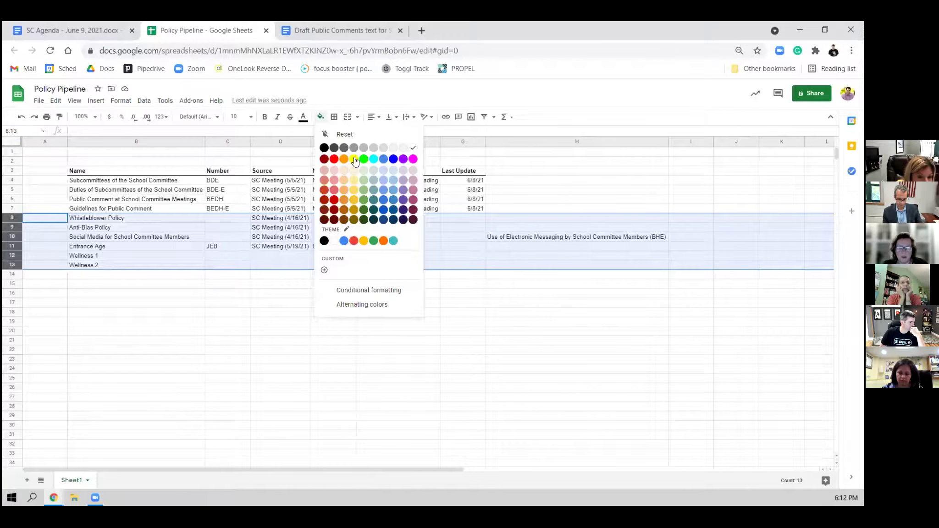
{"action": "left_click", "coordinate": [354, 159]}
{"action": "left_click", "coordinate": [431, 313]}
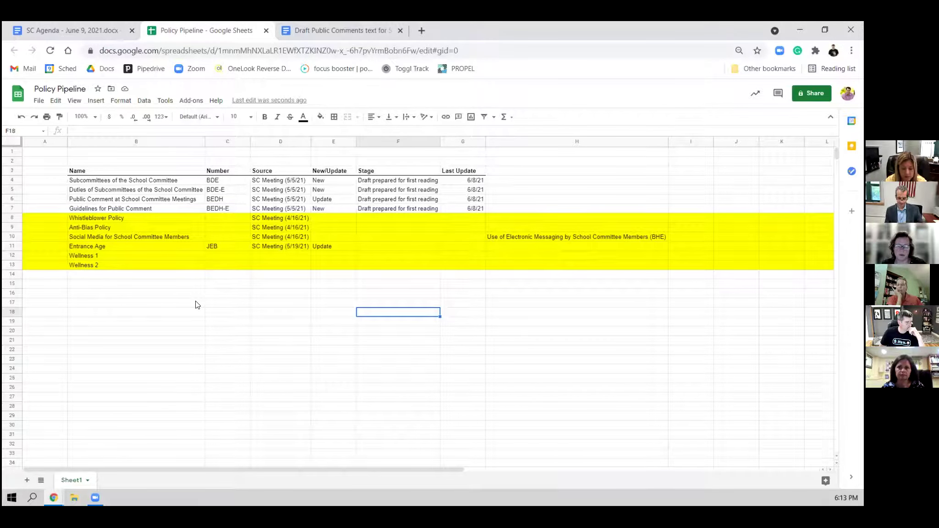
Step: Change the fill of the whole Entrance Age row (row 11) to red
{"action": "left_click", "coordinate": [19, 247]}
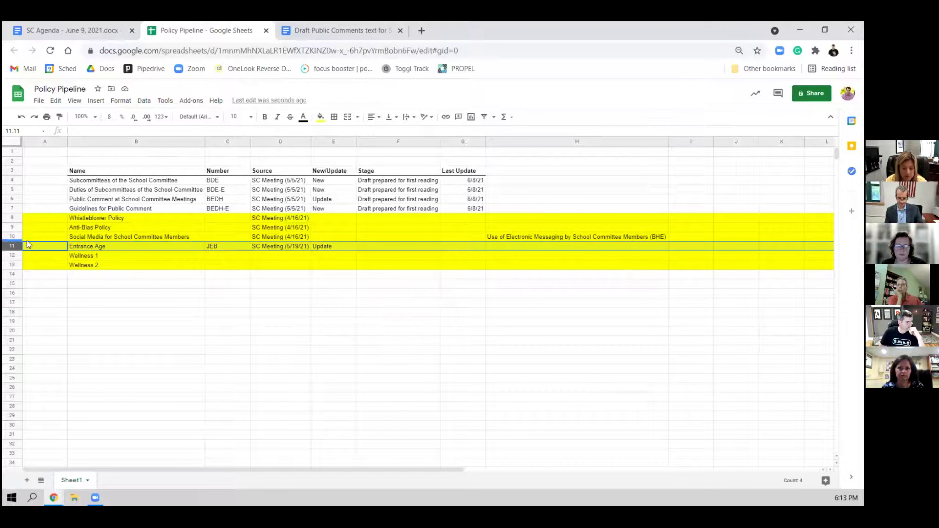
{"action": "left_click", "coordinate": [321, 117]}
{"action": "left_click", "coordinate": [331, 153]}
{"action": "left_click", "coordinate": [356, 323]}
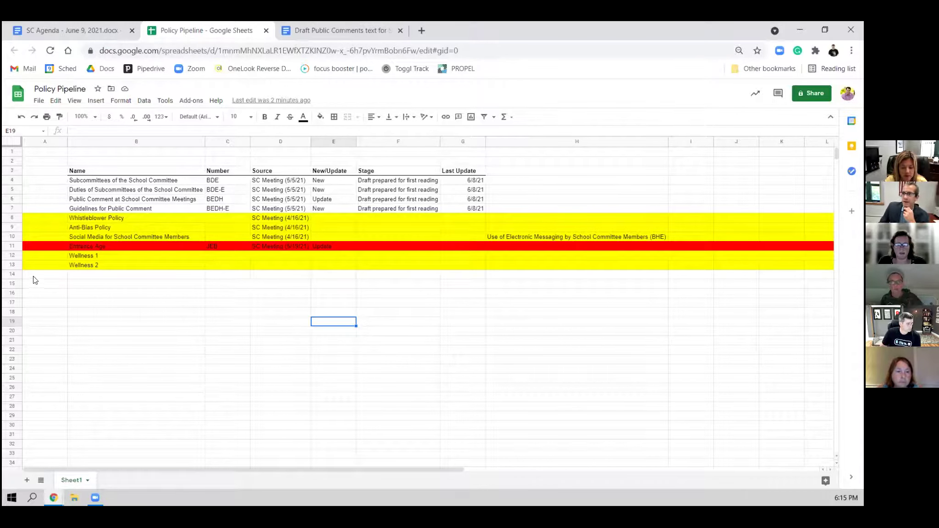
Step: Change the fill of the Whistleblower Policy and Anti-Bias Policy rows (rows 8 and 9) to orange
{"action": "left_click", "coordinate": [14, 216]}
{"action": "mouse_move", "coordinate": [14, 216]}
{"action": "left_mouse_down"}
{"action": "mouse_move", "coordinate": [14, 237]}
{"action": "mouse_move", "coordinate": [13, 228]}
{"action": "left_mouse_up"}
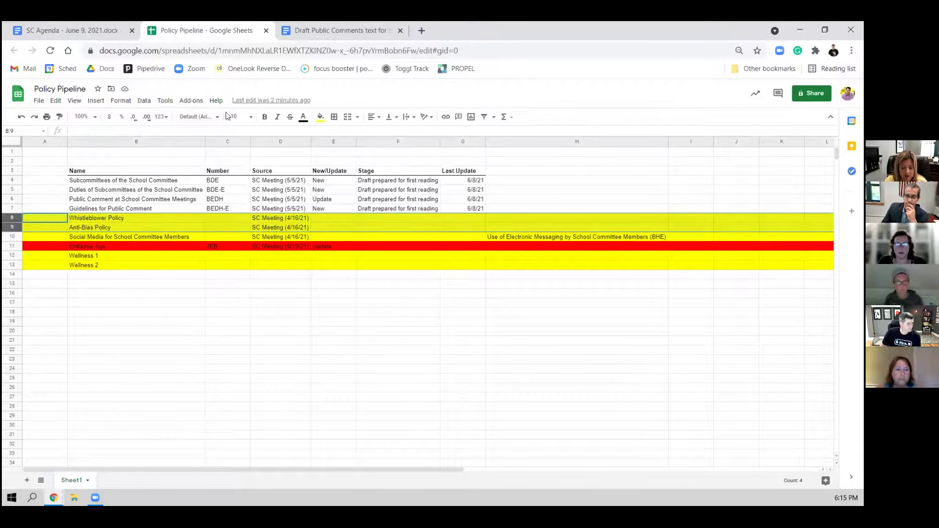
{"action": "left_click", "coordinate": [321, 117]}
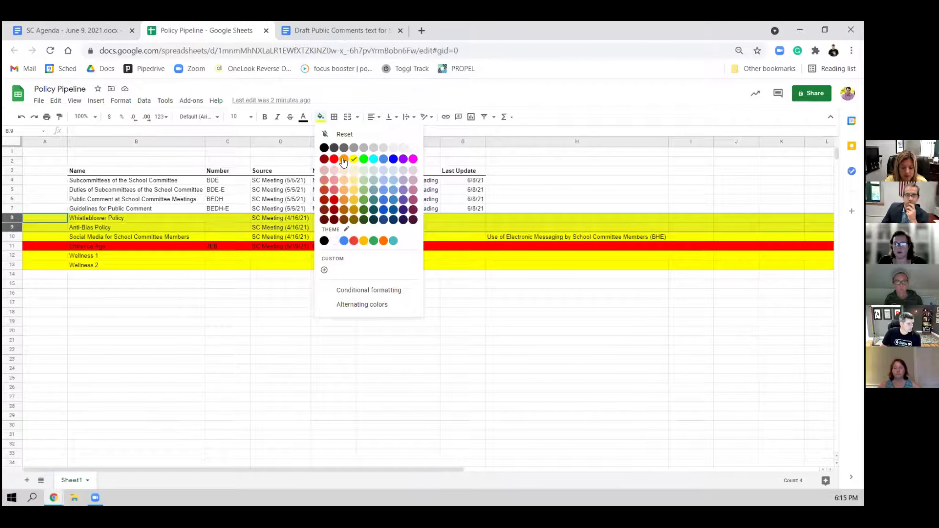
{"action": "left_click", "coordinate": [343, 160]}
{"action": "left_click", "coordinate": [413, 416]}
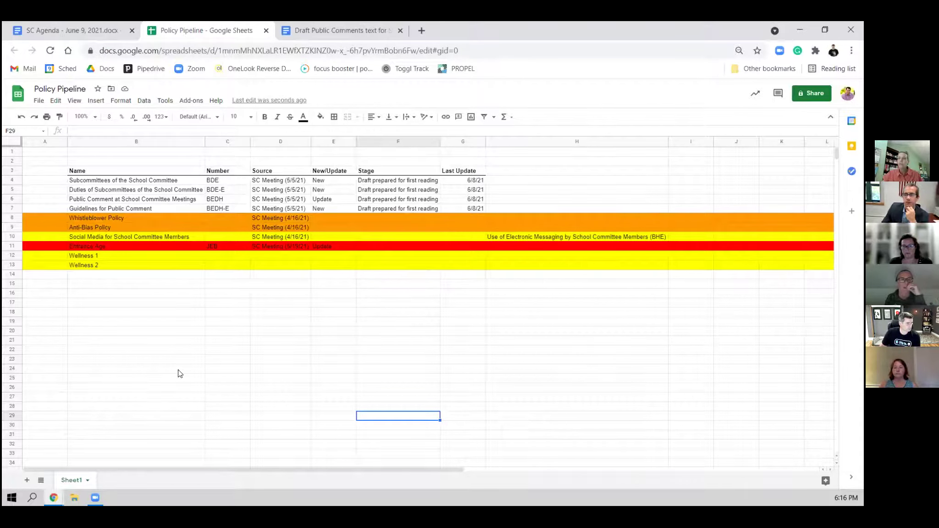
{"action": "left_click", "coordinate": [11, 236]}
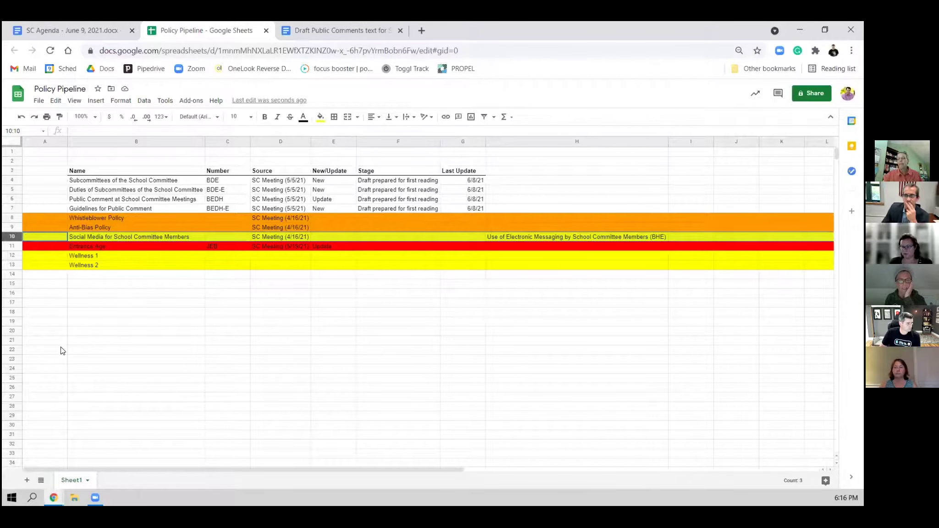
{"action": "left_click", "coordinate": [96, 315]}
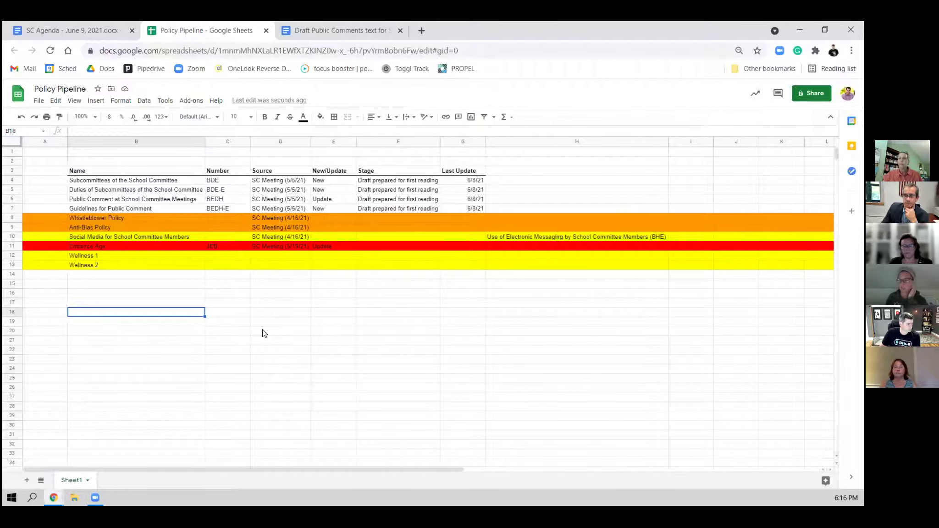
{"action": "left_click", "coordinate": [110, 277]}
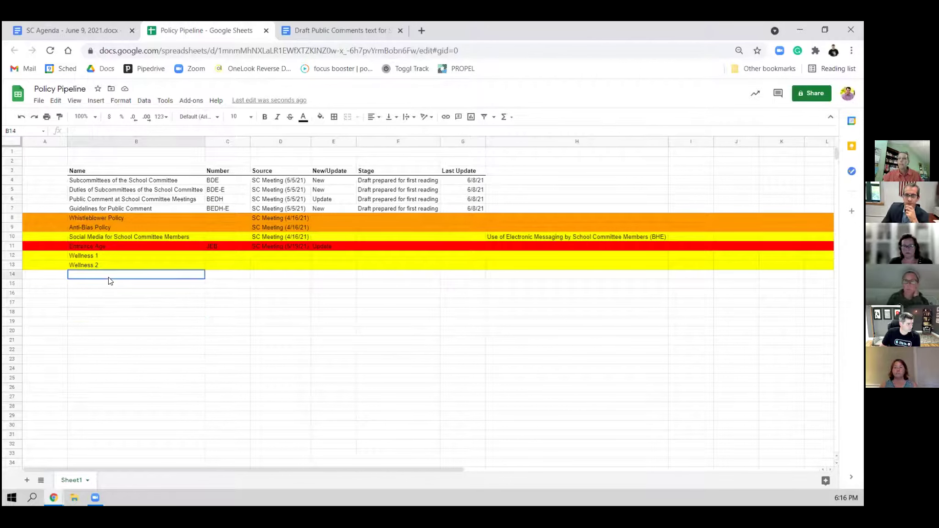
{"action": "left_click_drag", "start_coordinate": [110, 293], "coordinate": [113, 311]}
{"action": "left_click", "coordinate": [114, 312]}
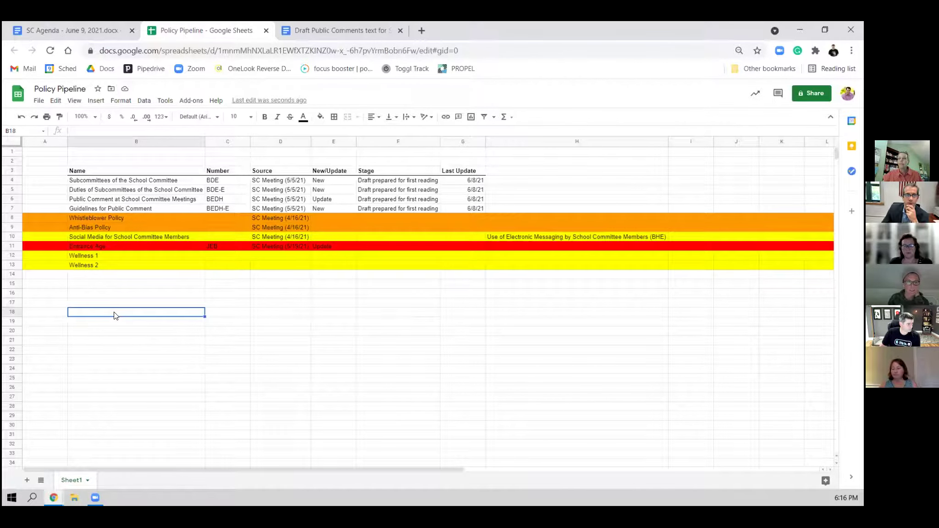